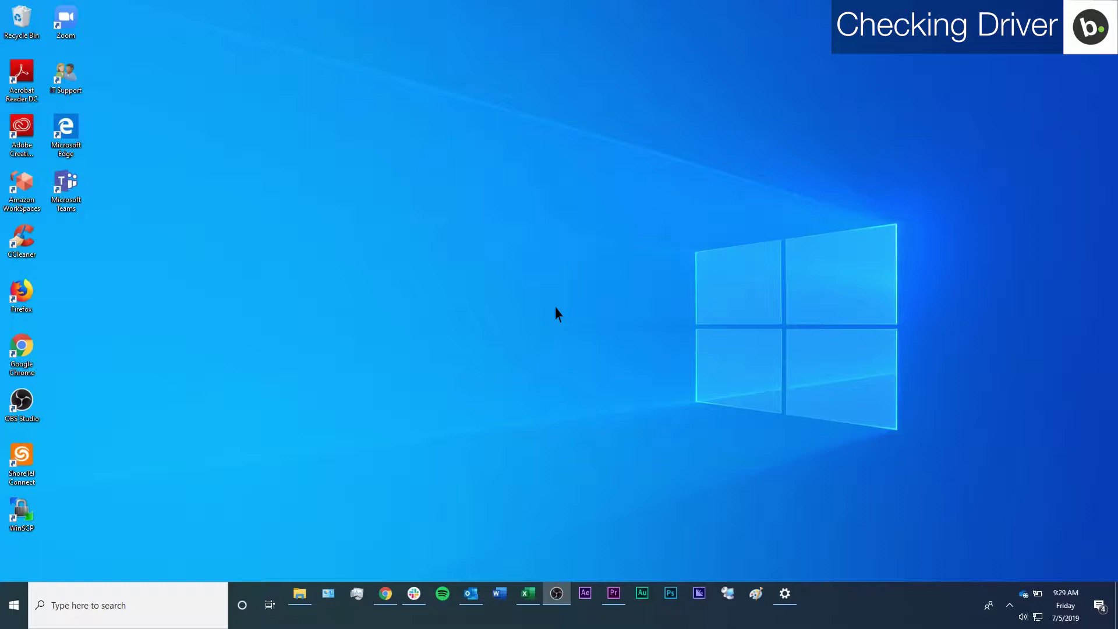
- Open Control Panel from Windows search and show the installed programs list with the Suprema driver
click(180, 602)
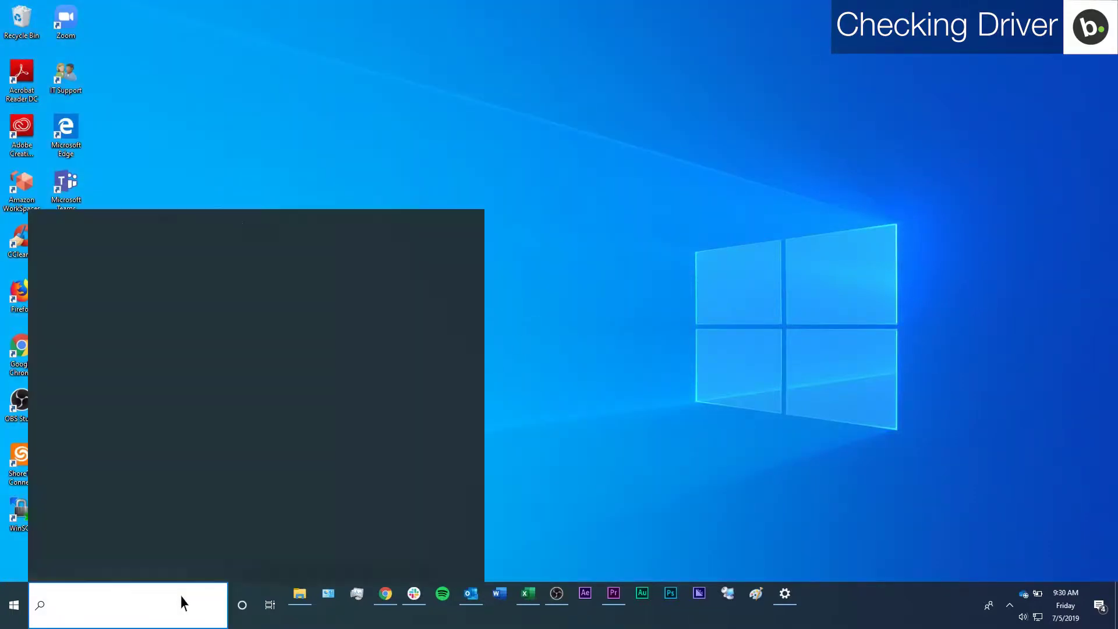
text(control)
click(182, 276)
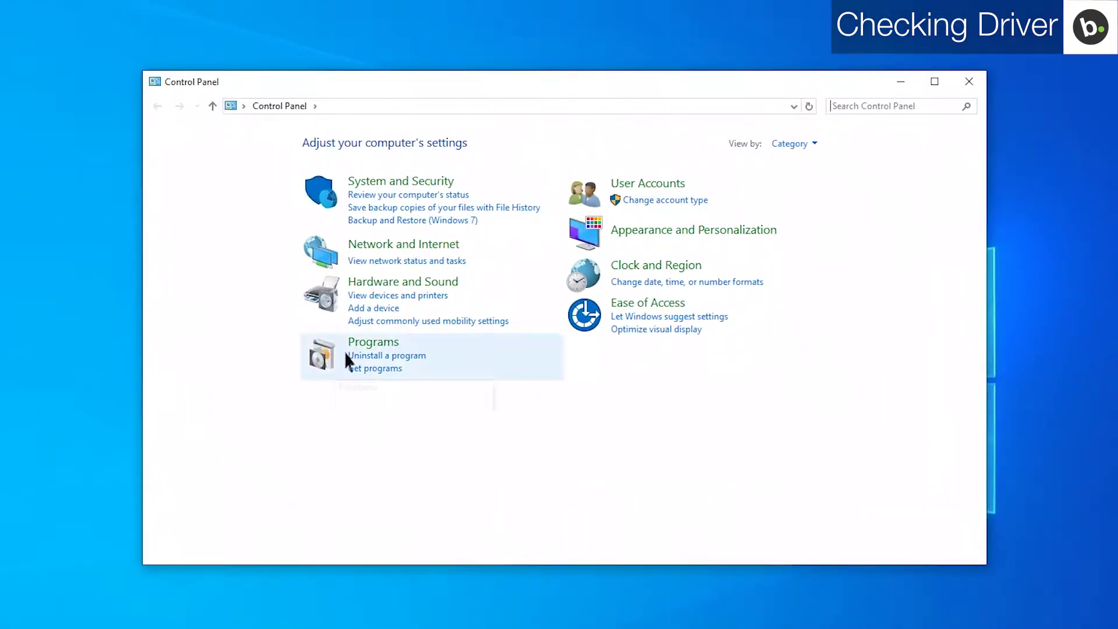
click(358, 358)
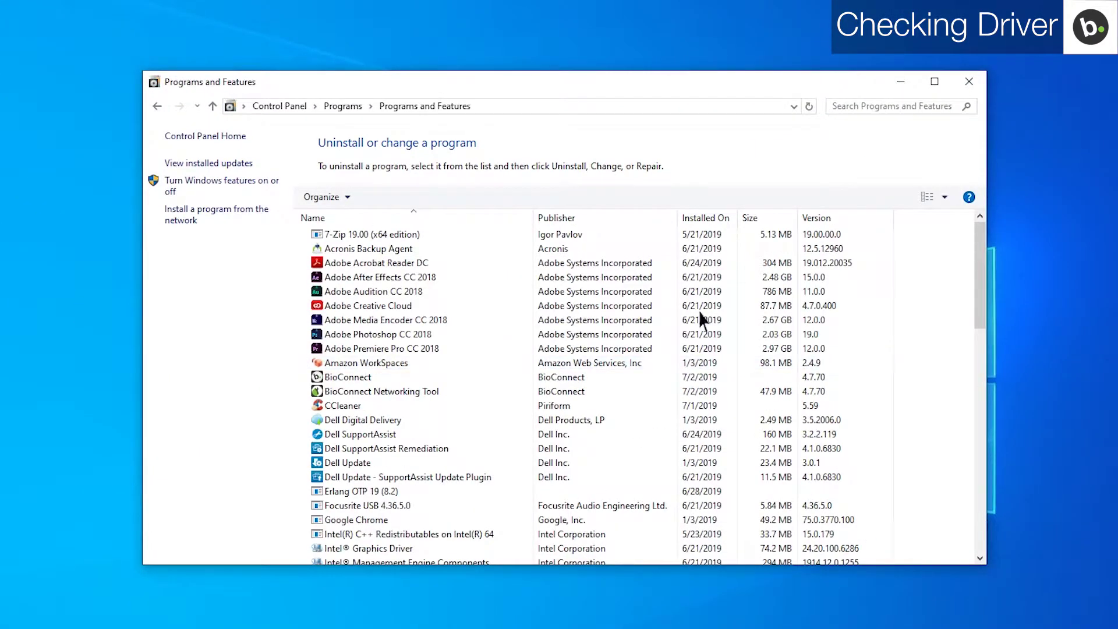
drag(978, 278, 979, 505)
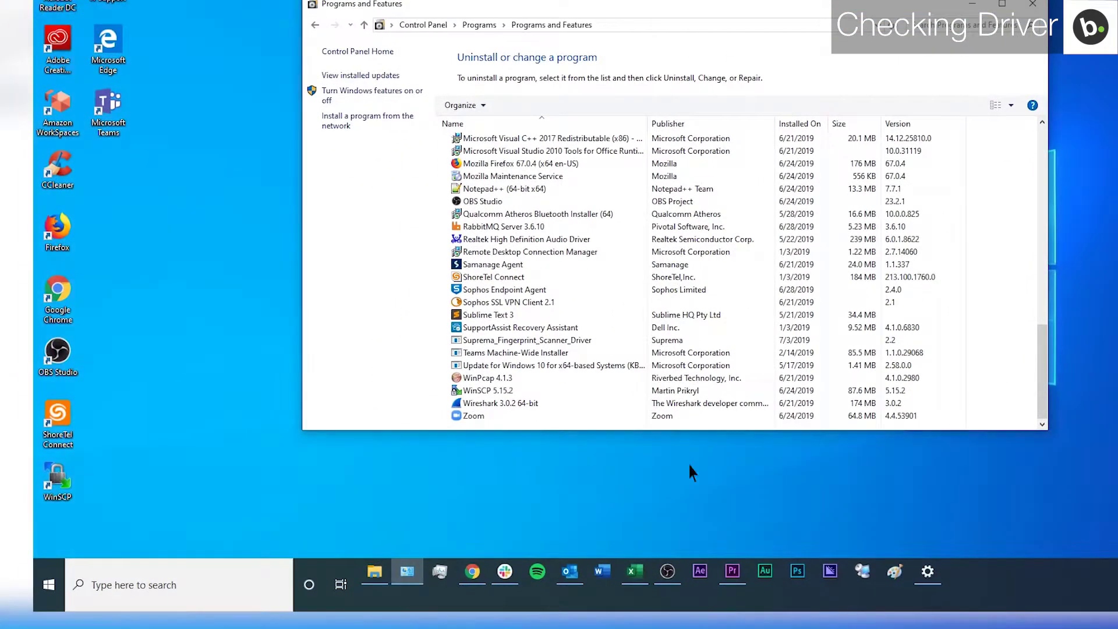
- Open Device Manager, expand Universal Serial Bus controllers, and begin a fresh 'device' search
click(259, 577)
text(devic)
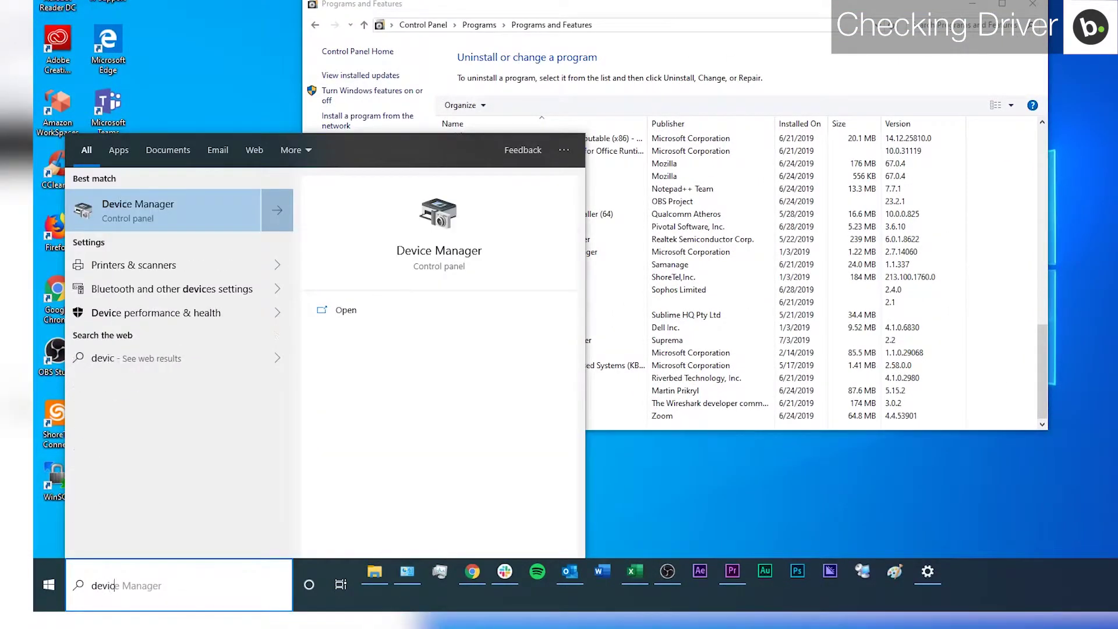
text(e)
click(220, 210)
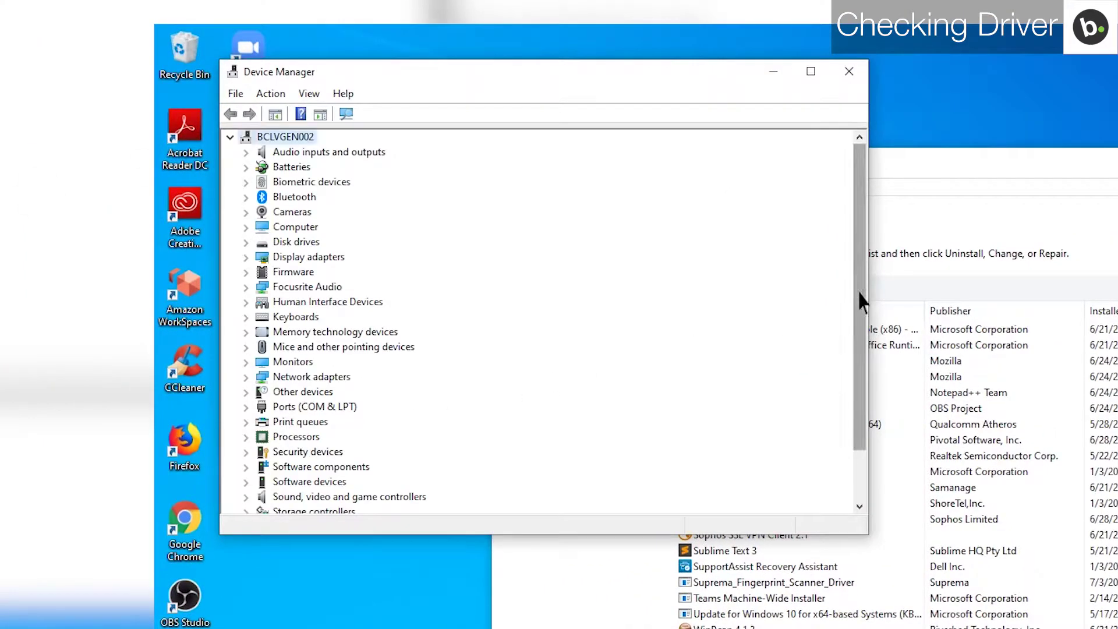
drag(858, 299, 860, 352)
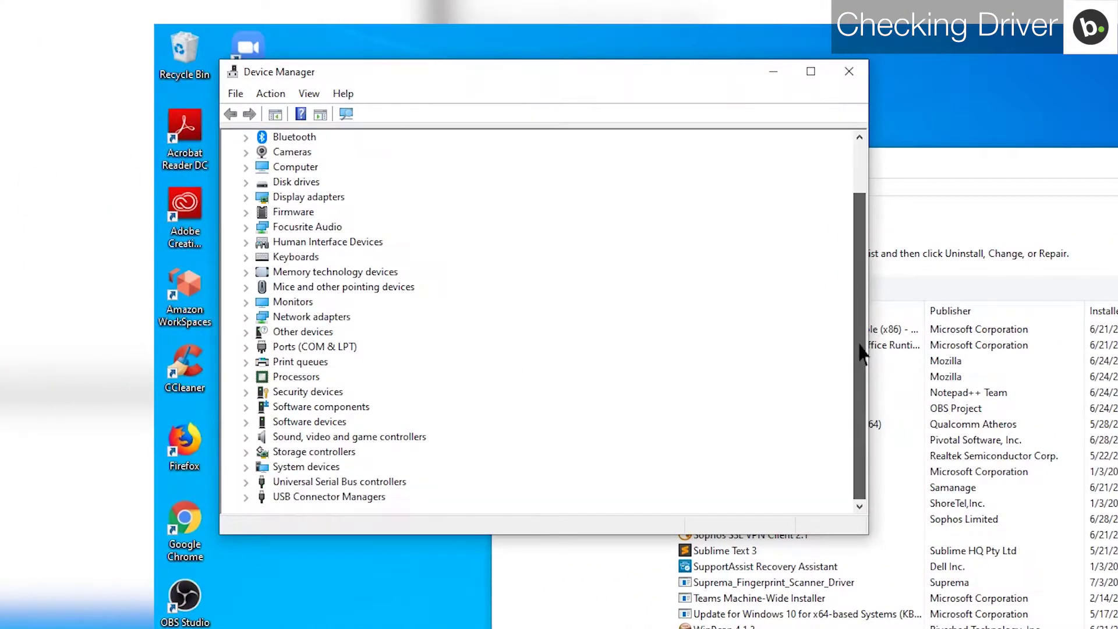
click(245, 482)
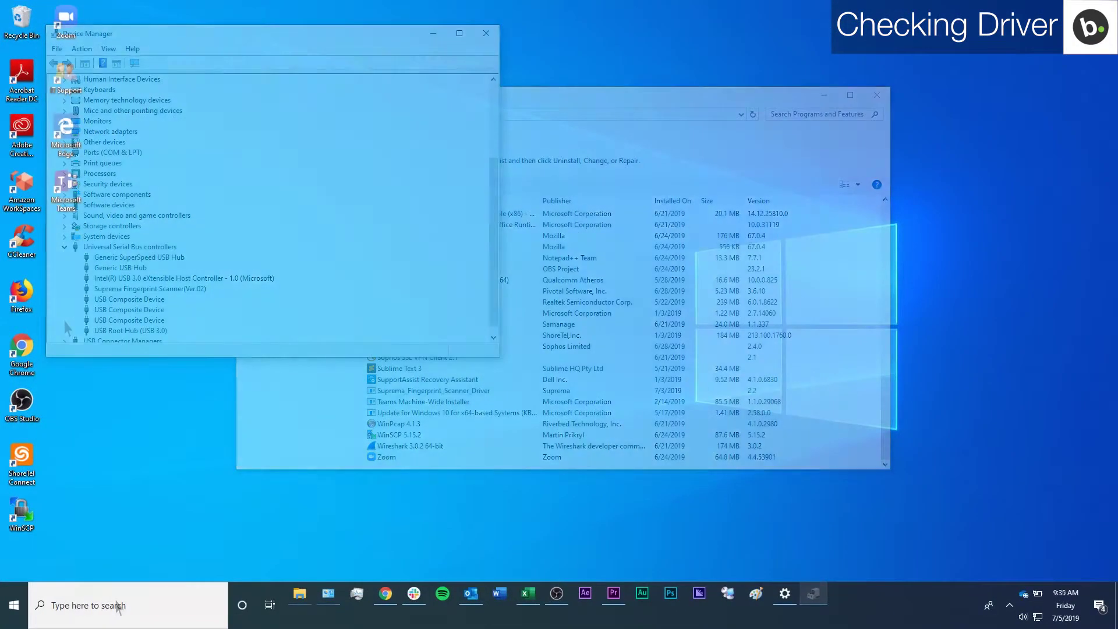
click(120, 605)
text(device)
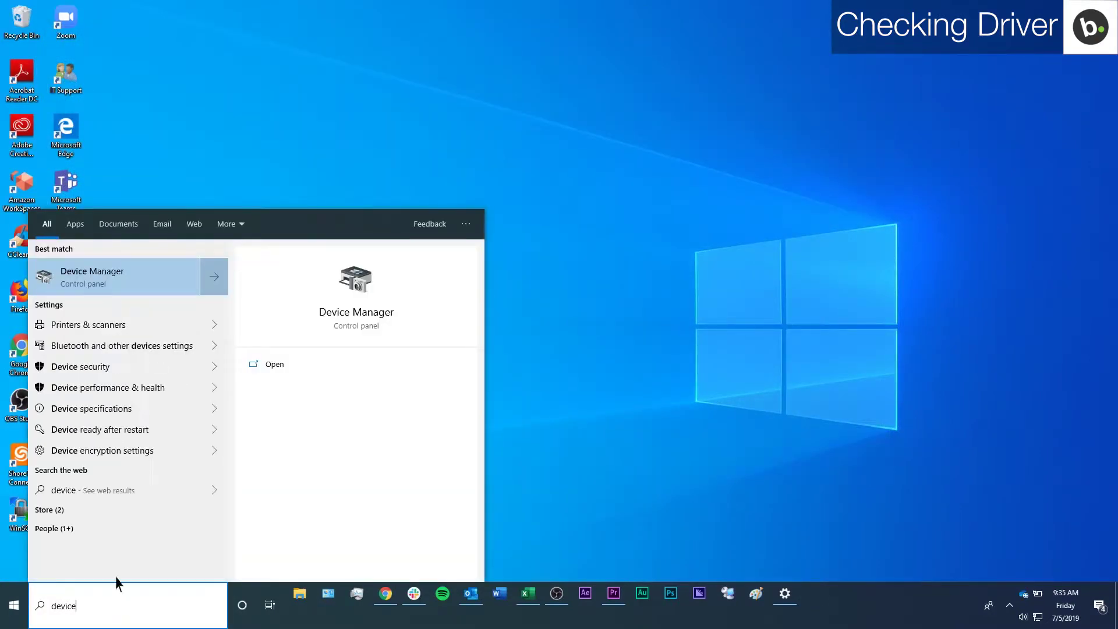
- Reopen Device Manager and expand Universal Serial Bus controllers to show Suprema Fingerprint Scanner(Ver.02)
click(115, 277)
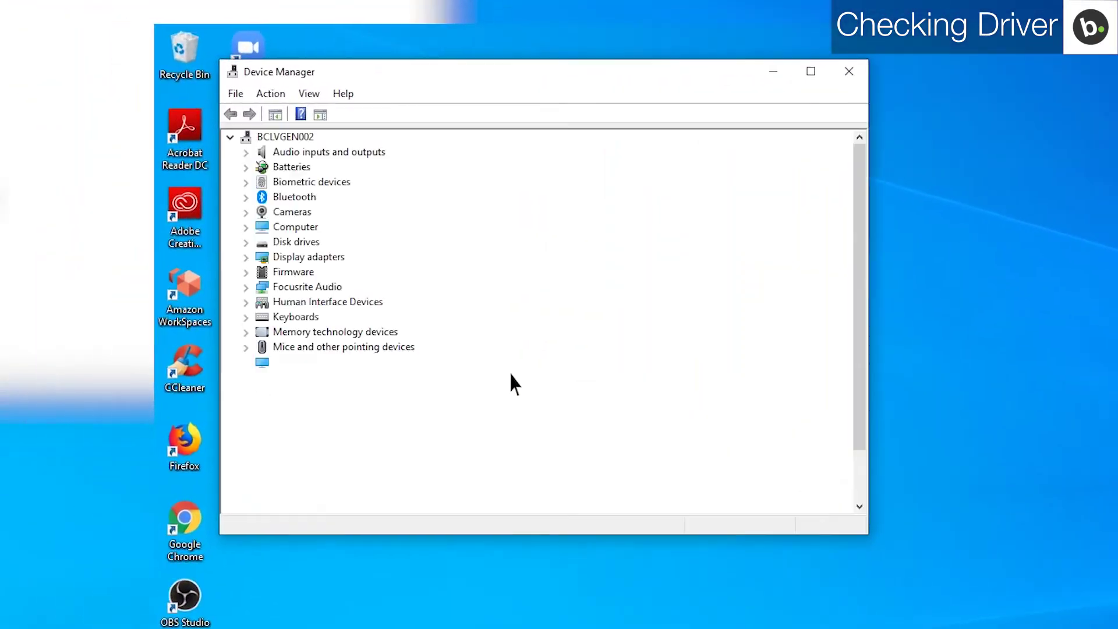
drag(861, 295, 863, 356)
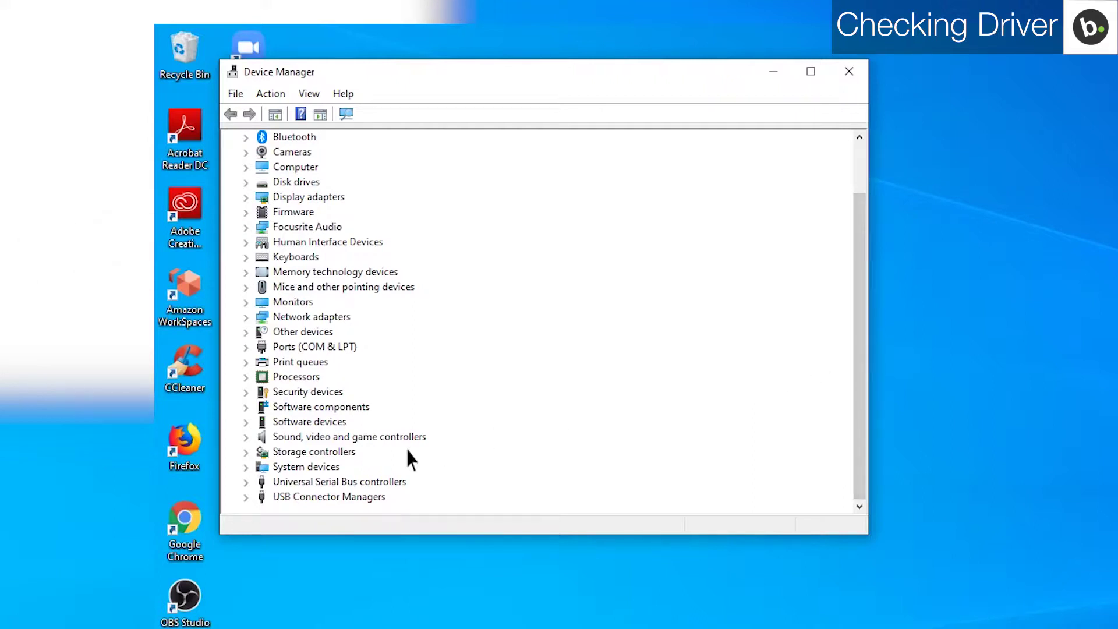
click(246, 482)
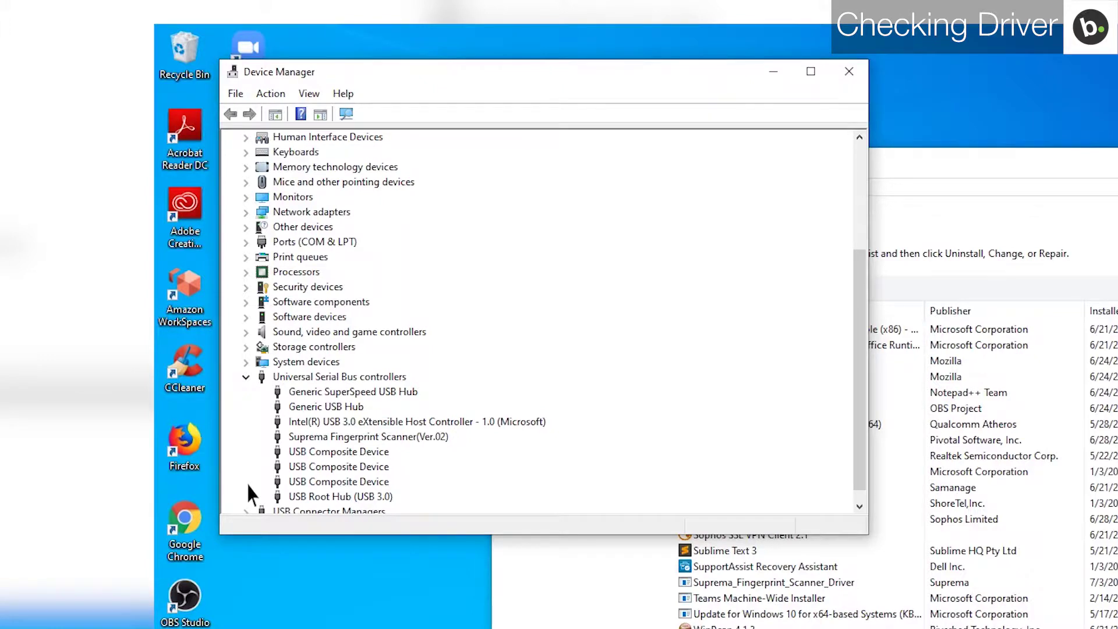
- Open Properties for Suprema Fingerprint Scanner(Ver.02) to confirm it reports working properly
right_click(314, 435)
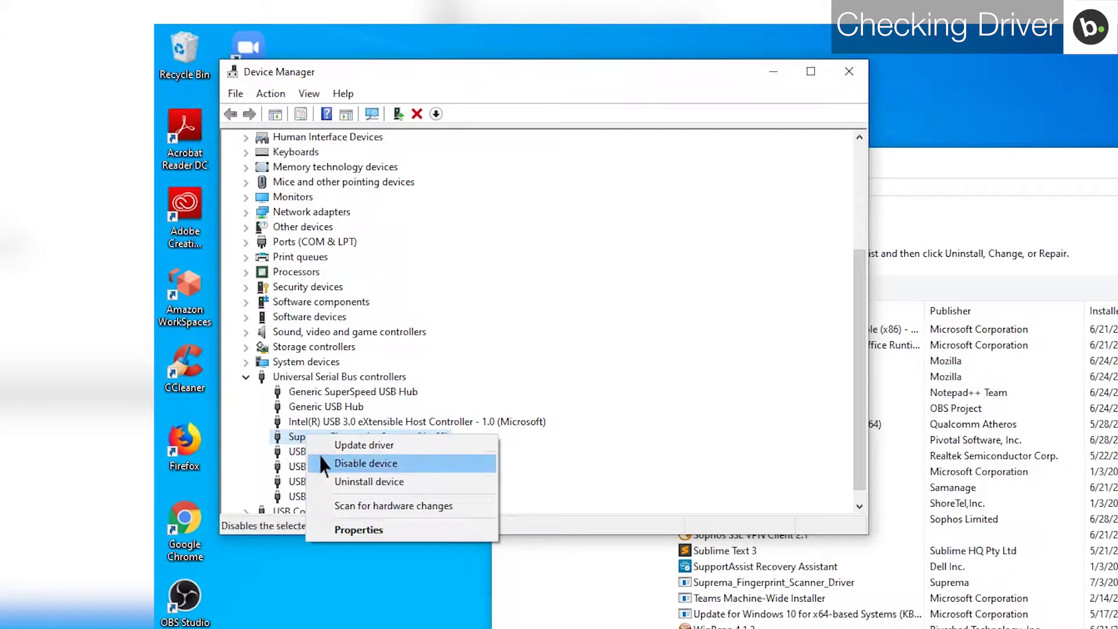
click(354, 529)
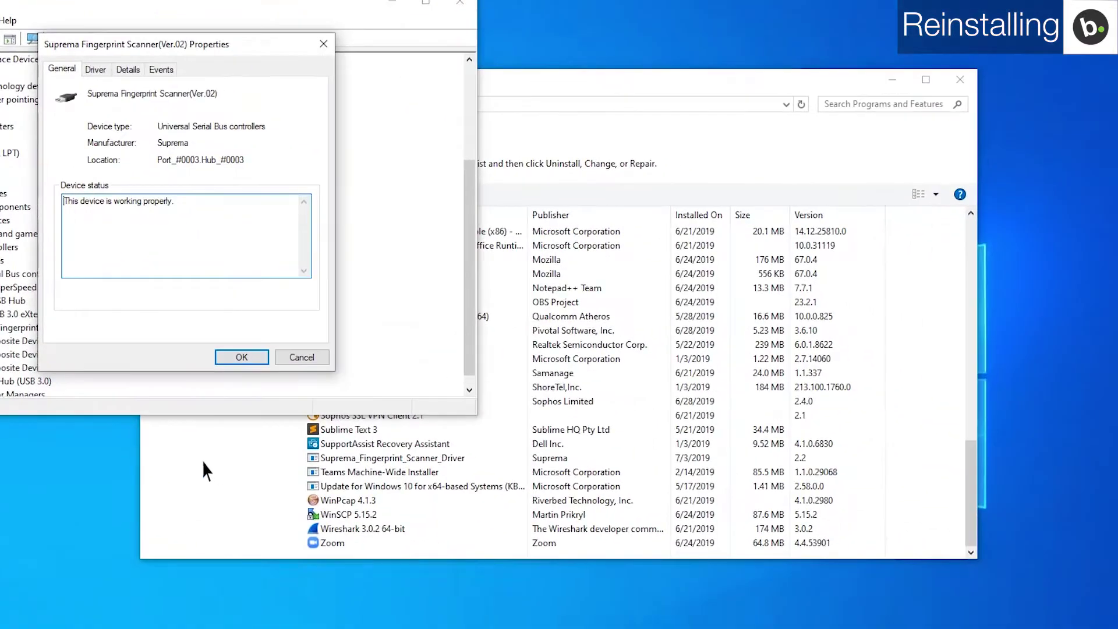
- Completely uninstall Suprema_Fingerprint_Scanner_Driver from Programs and Features, confirming the removal
click(335, 465)
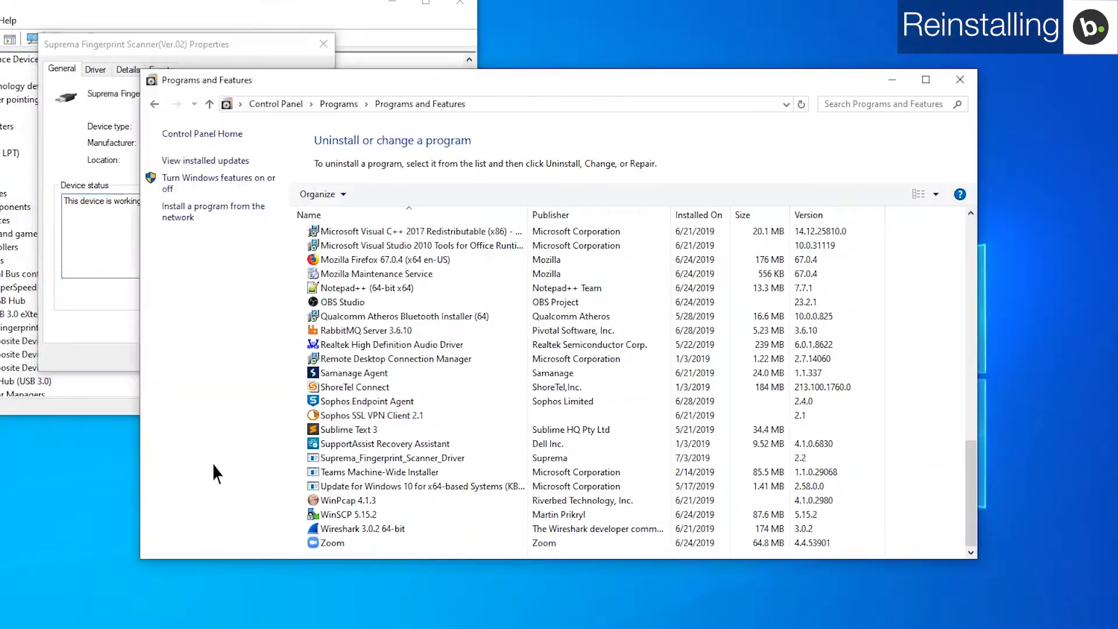
click(336, 465)
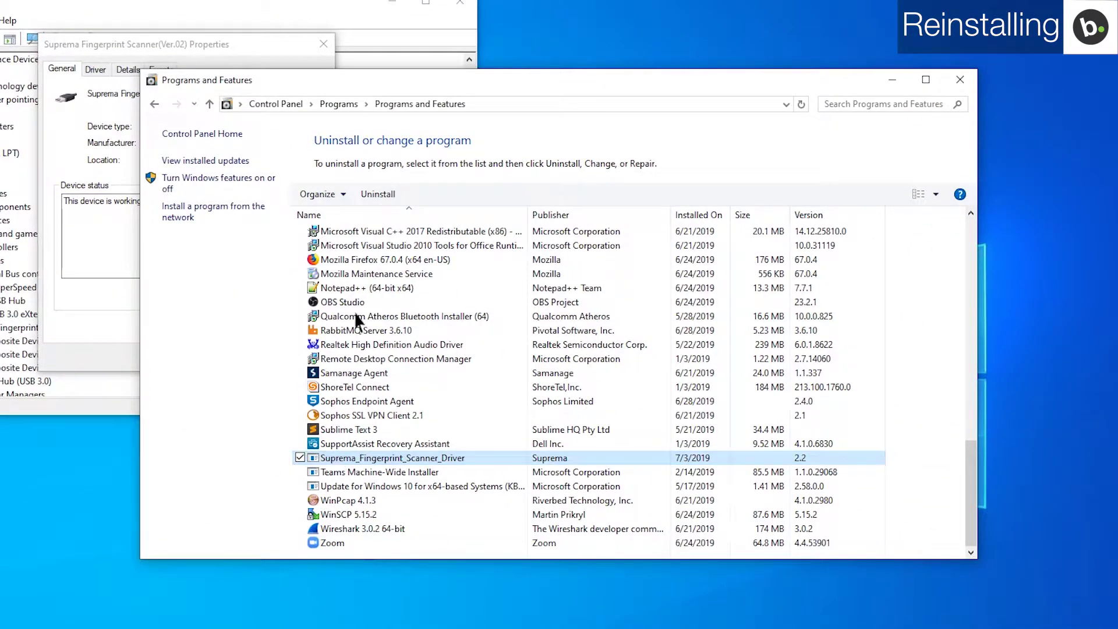
click(374, 195)
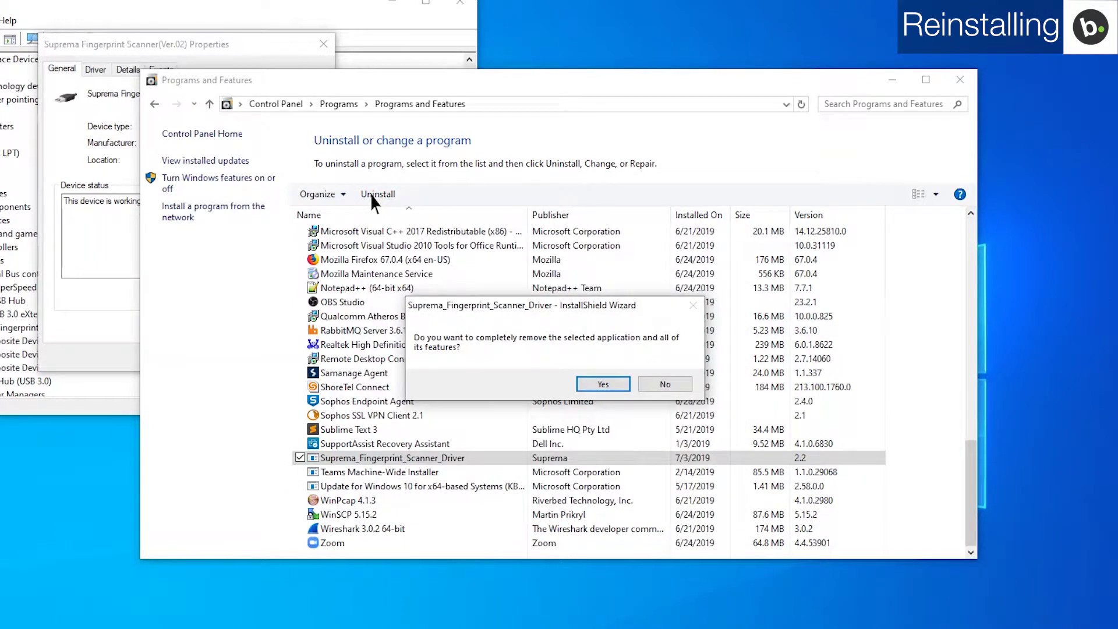
click(602, 385)
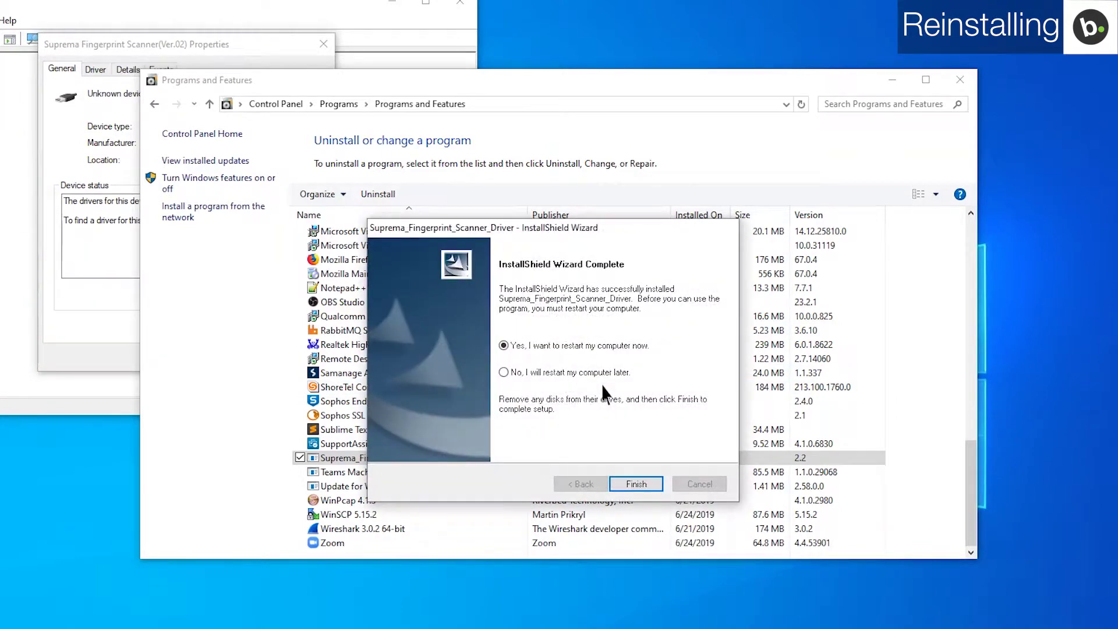
click(635, 483)
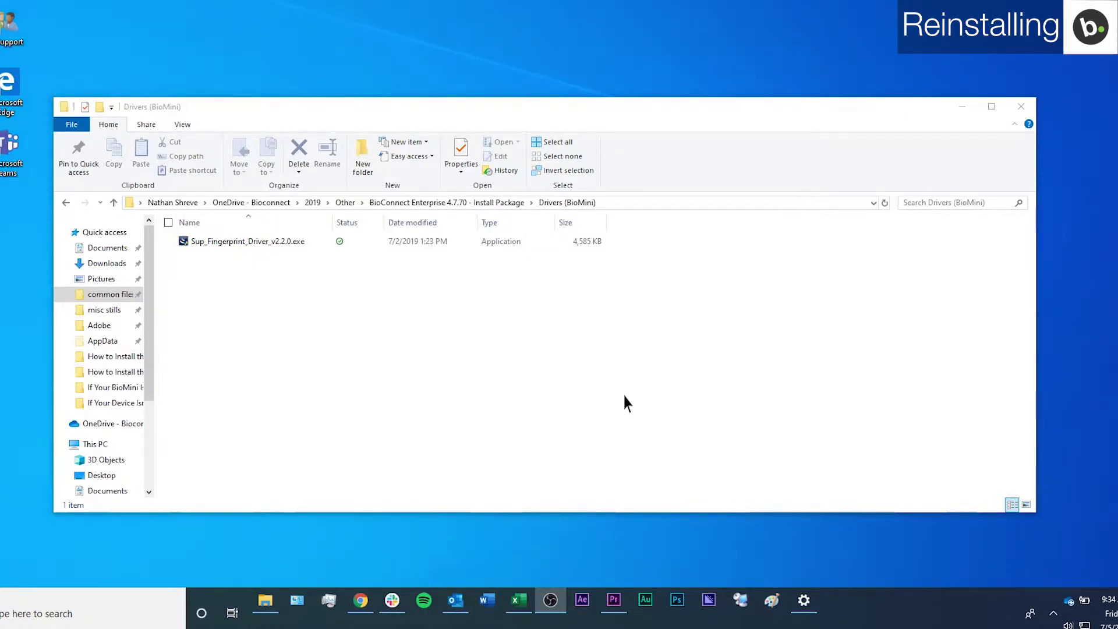
- Run Sup_Fingerprint_Driver_v2.2.0.exe and complete the InstallShield driver installation
click(280, 247)
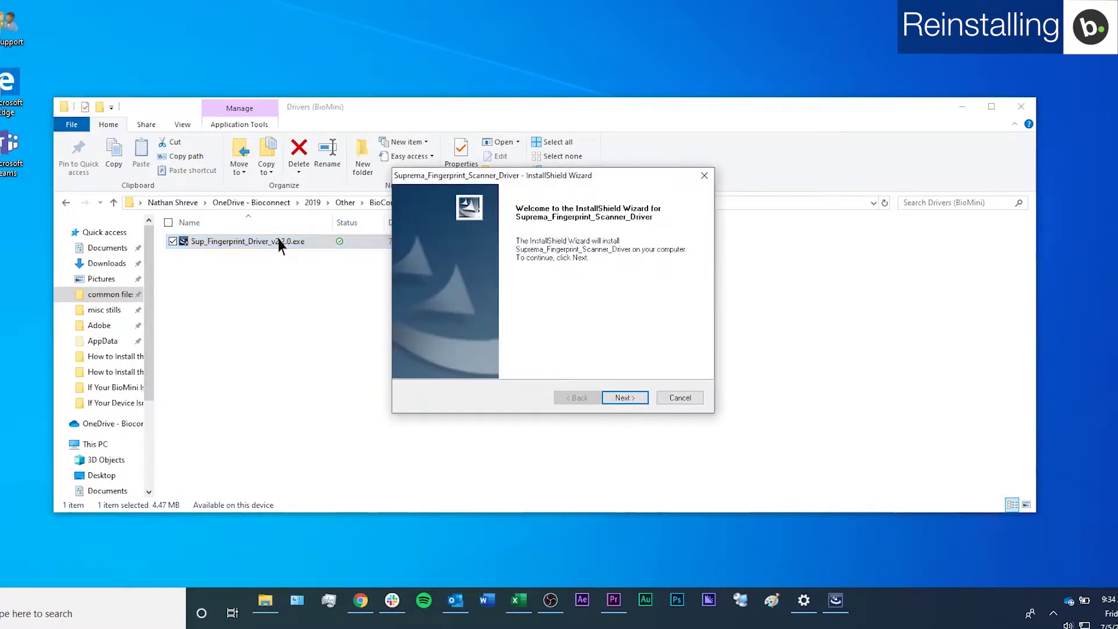
click(621, 397)
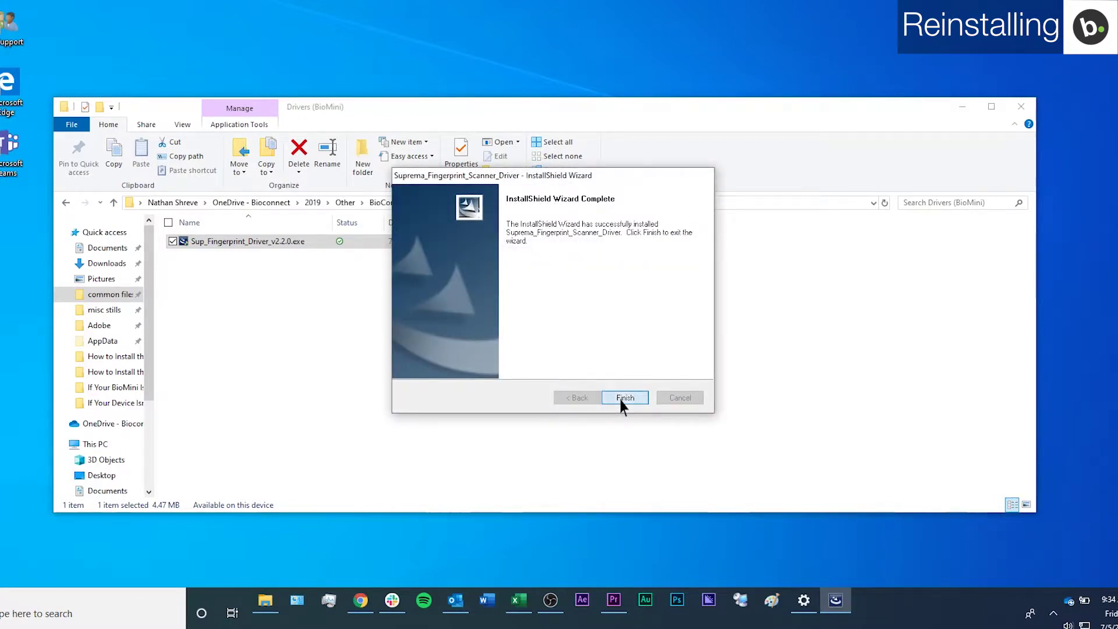
click(621, 402)
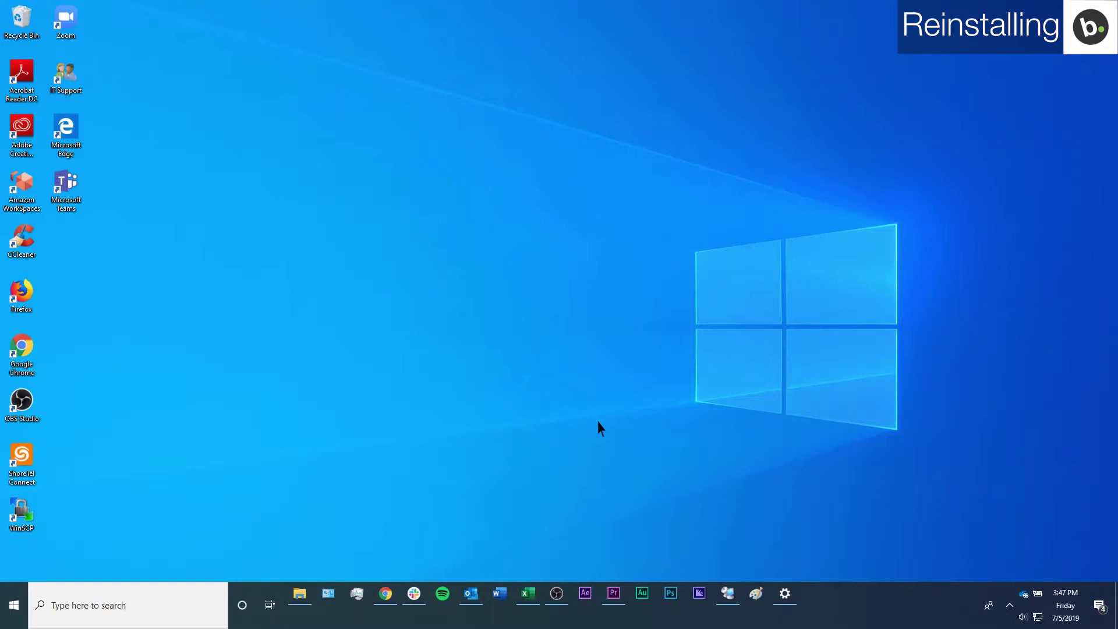
- Reopen Device Manager and view the reinstalled Suprema Fingerprint Scanner's Properties under USB controllers
click(177, 604)
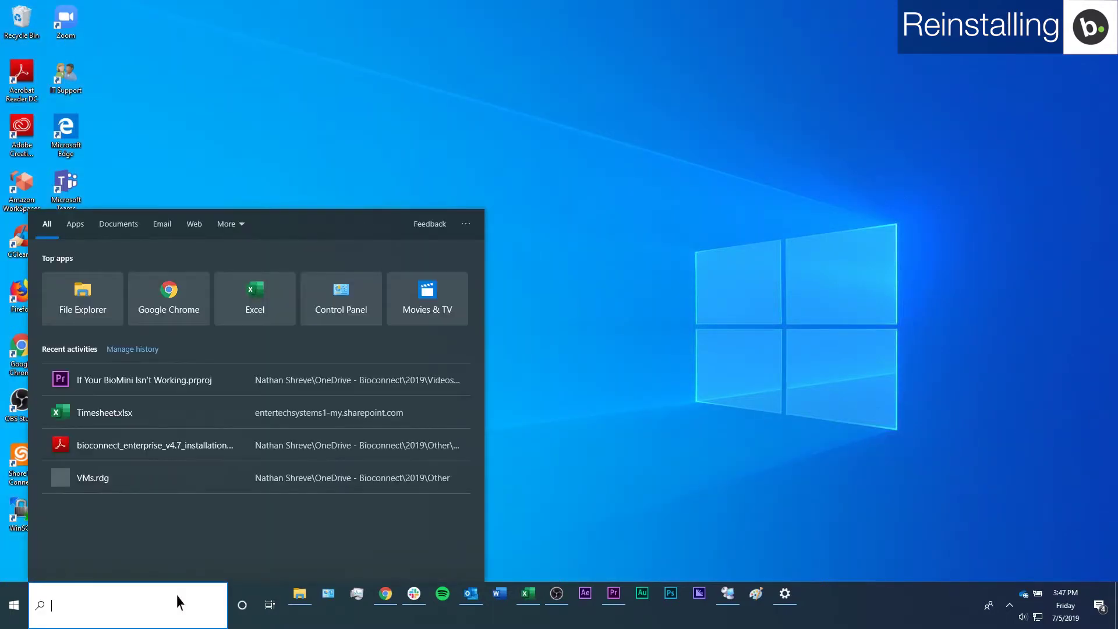
text(device)
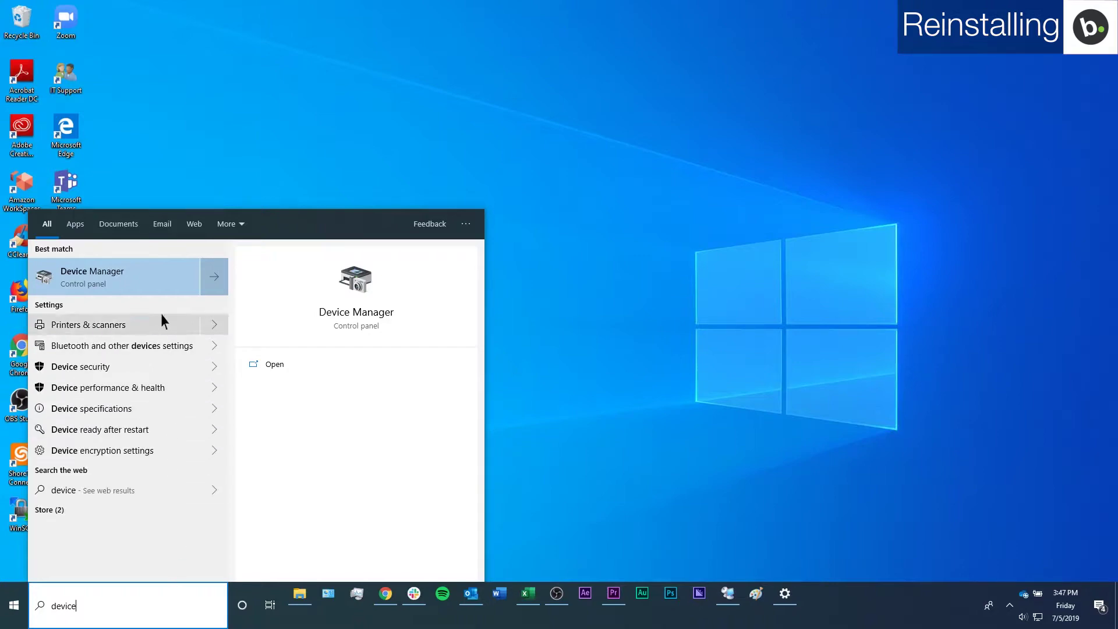
click(161, 277)
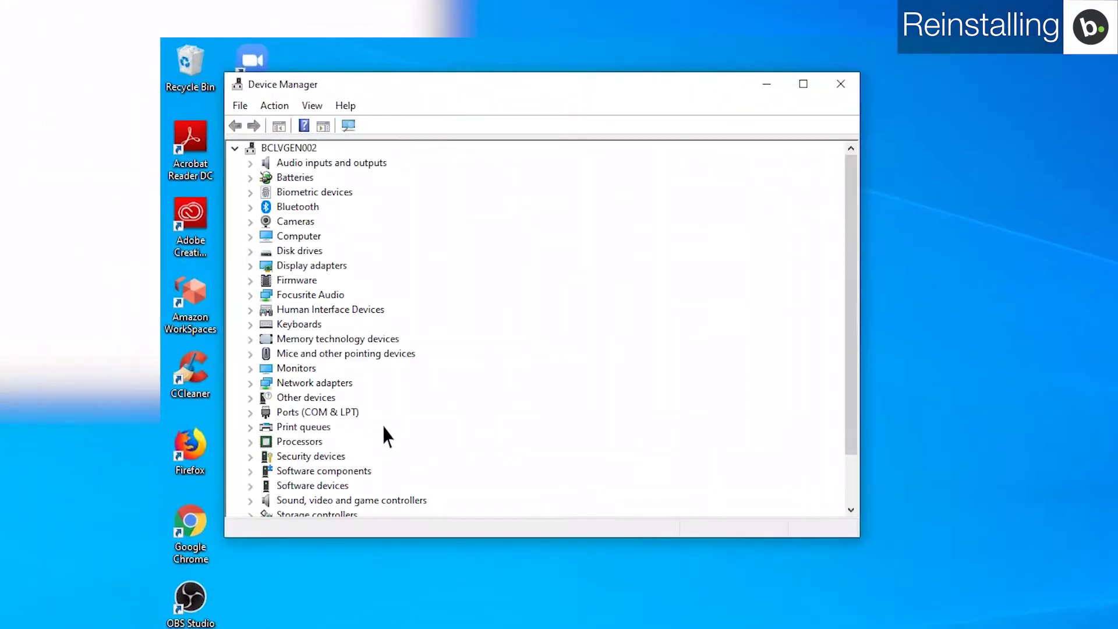
drag(852, 294, 850, 353)
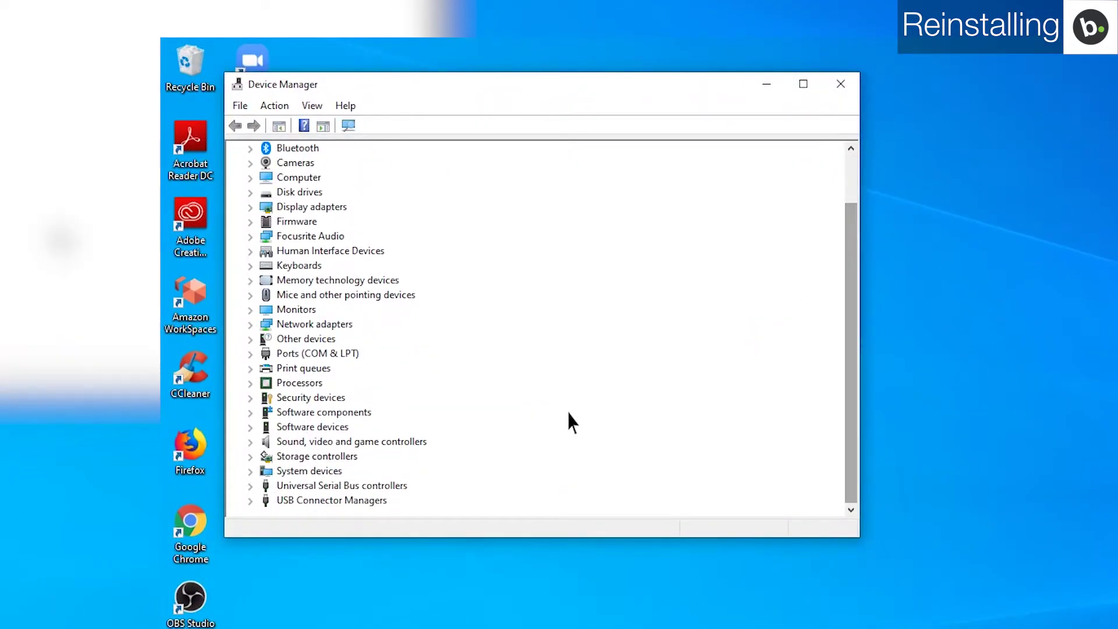
click(250, 487)
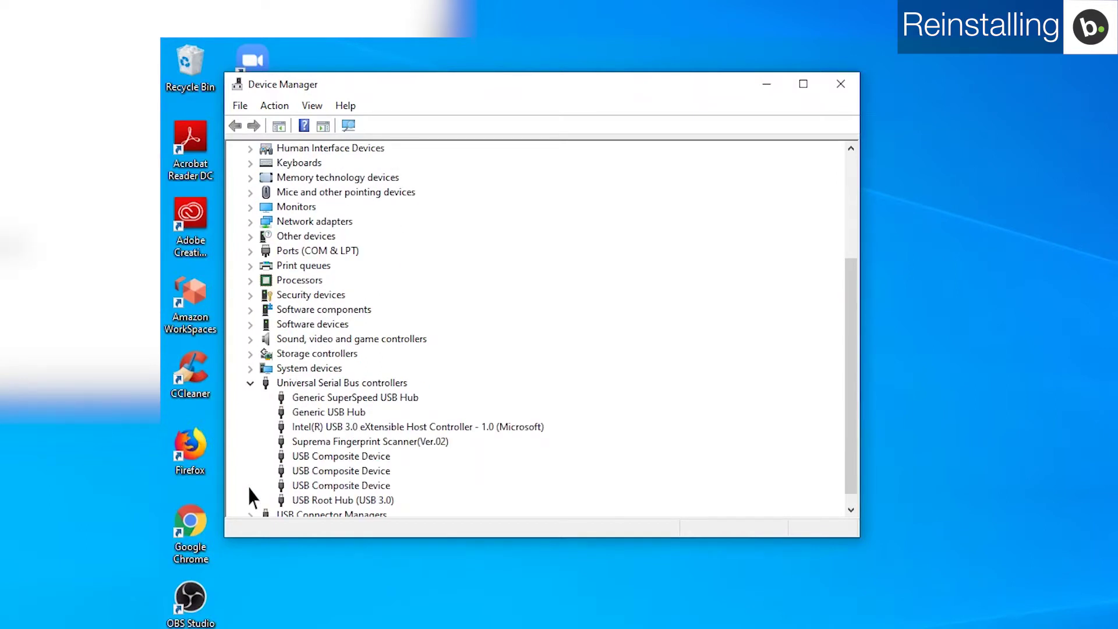
right_click(354, 442)
click(395, 534)
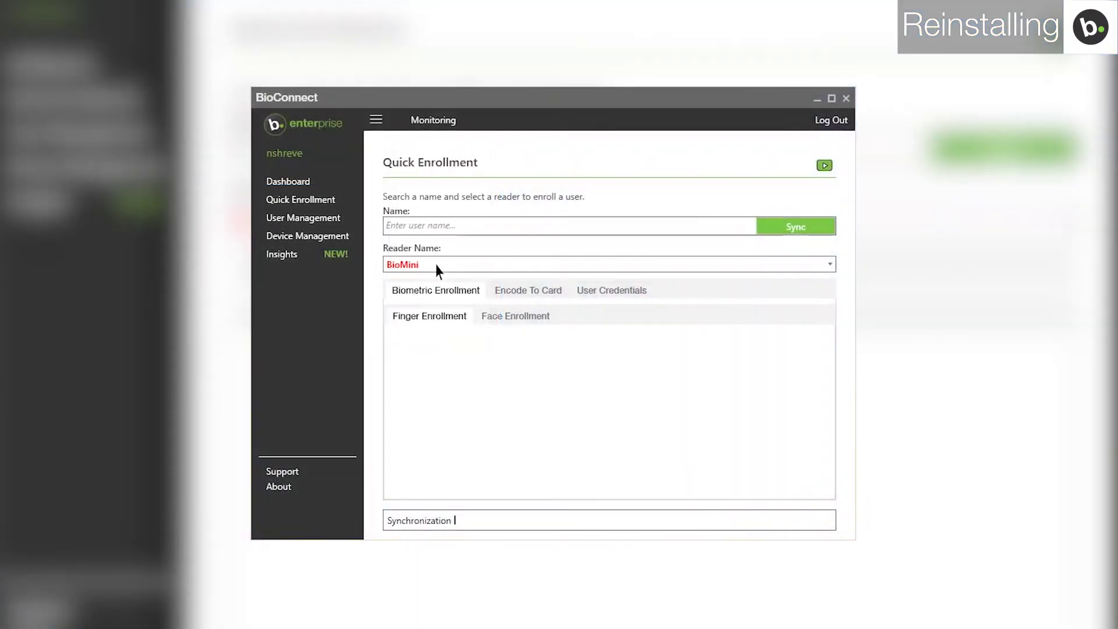
- Confirm BioMini is the only listed reader, then visit Dashboard and return to Quick Enrollment
click(437, 271)
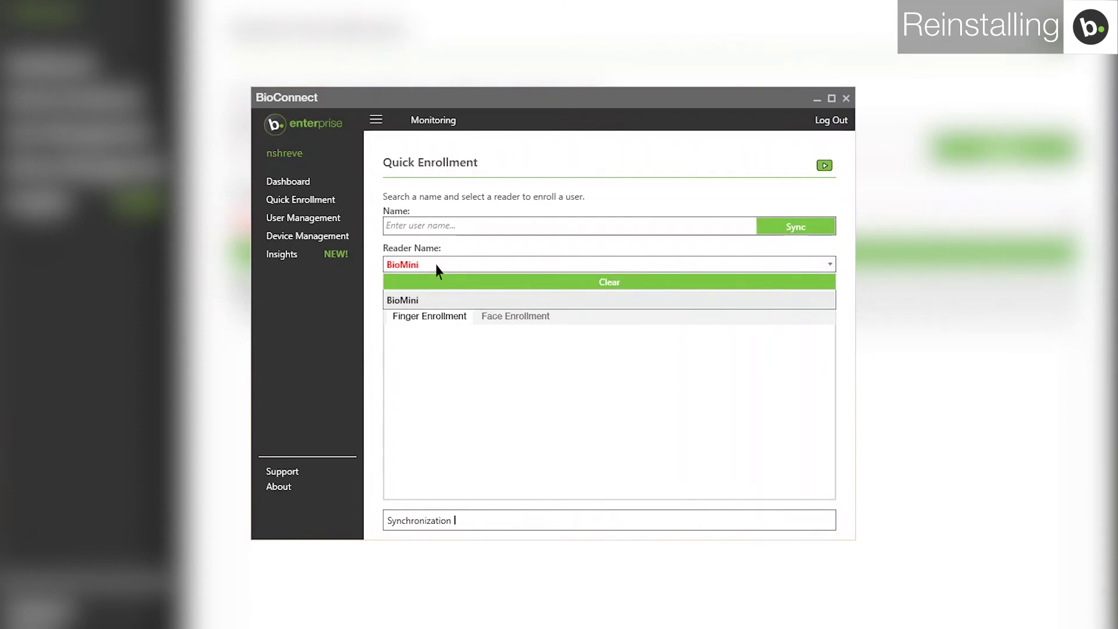
click(332, 180)
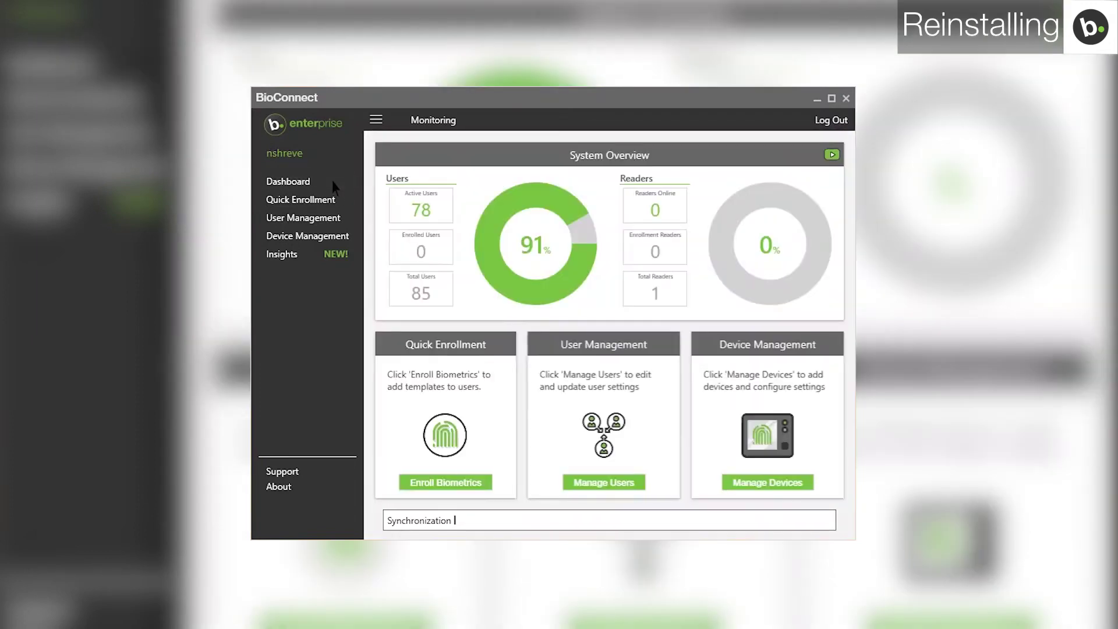
click(335, 202)
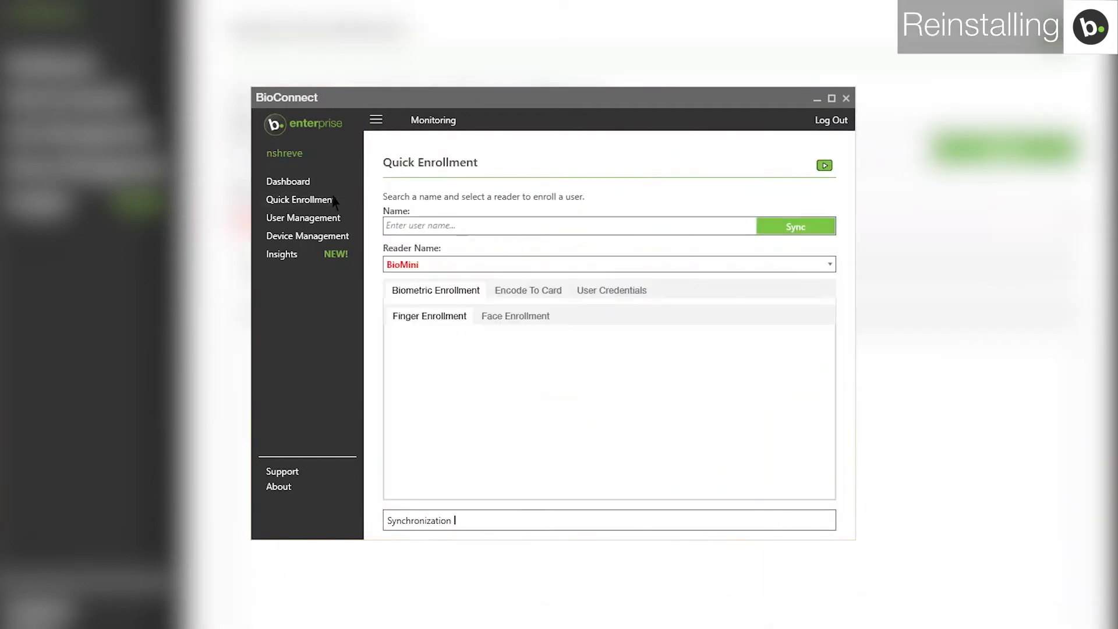